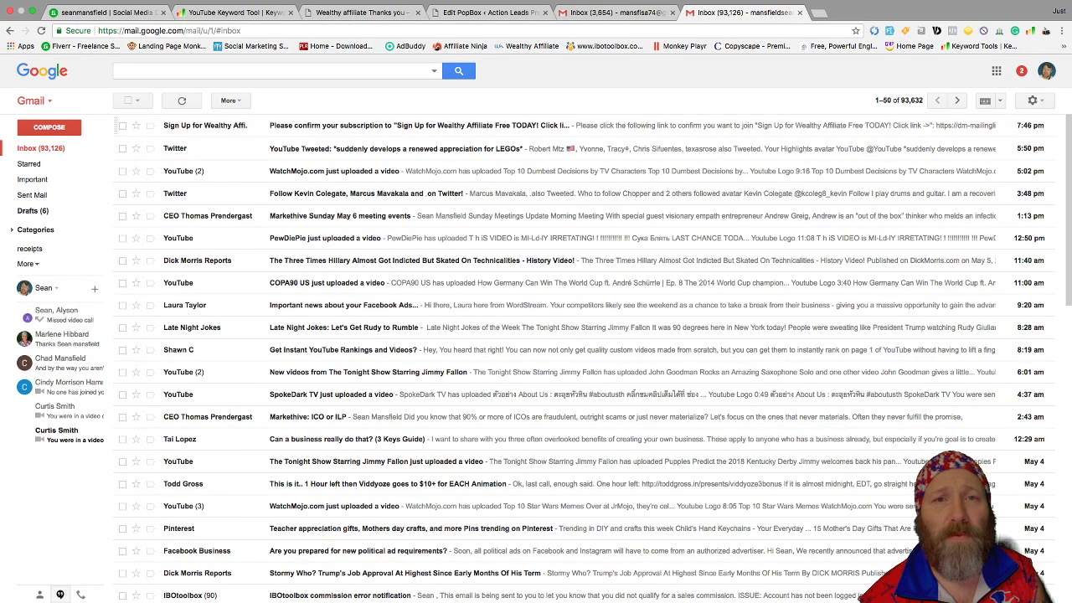
Open the subscription confirmation email and follow its dm-mailinglist subscribe link into a new tab
key("Return")
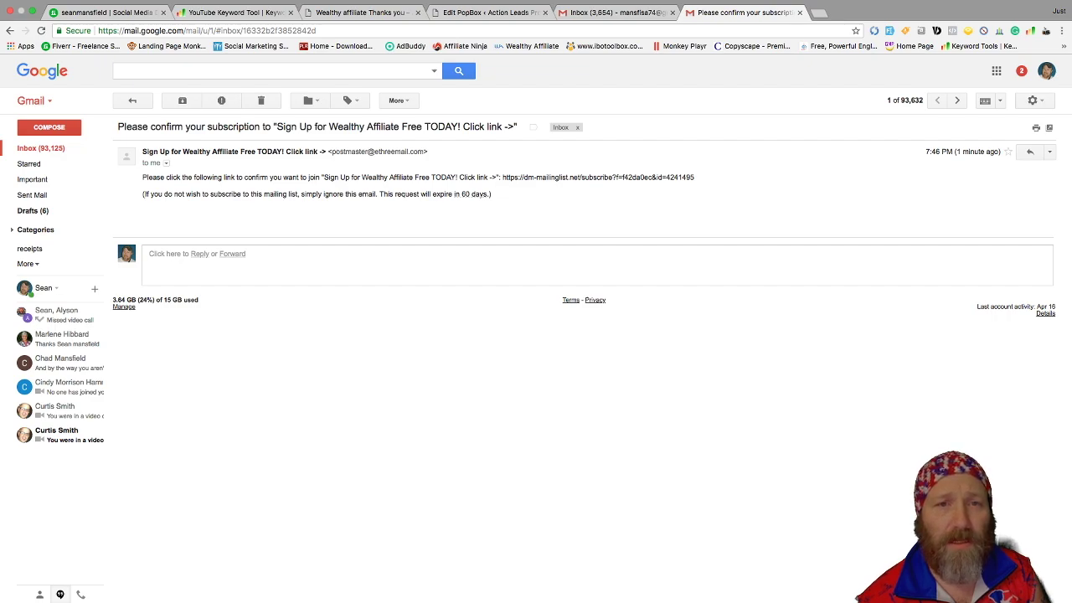
left_click_drag(324, 177, 695, 178)
left_click(495, 178)
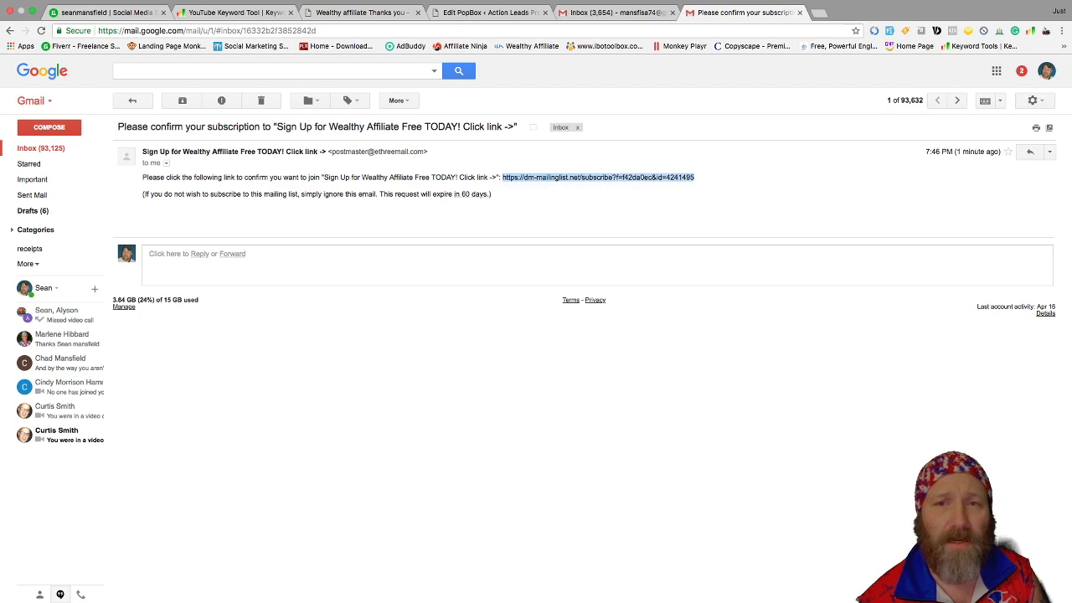
left_click(687, 178)
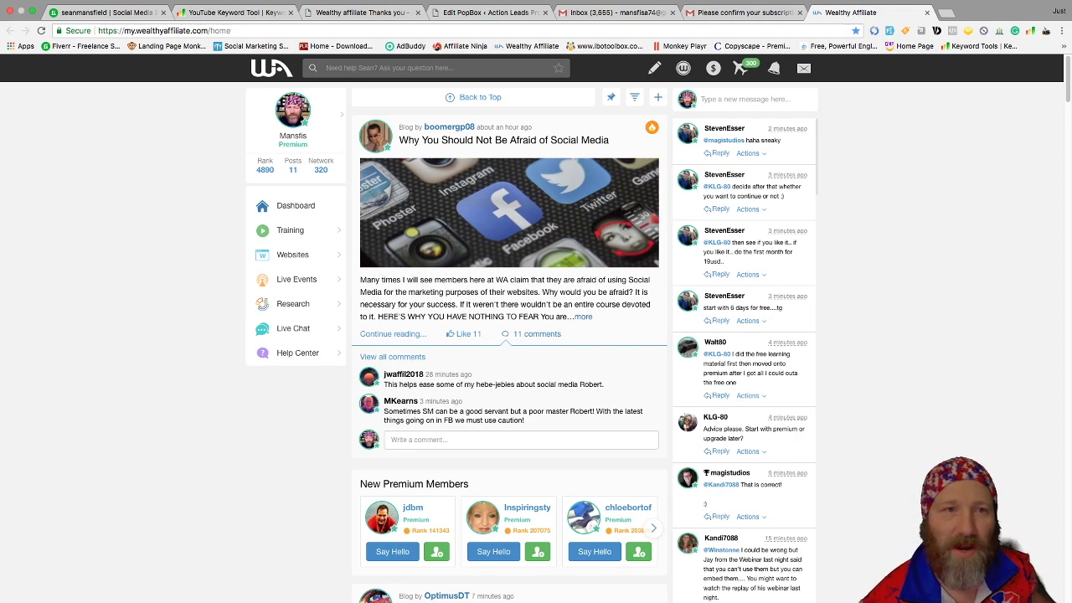
Log out of Wealthy Affiliate, then reopen the confirmation link, which reports the request is already confirmed
left_click(301, 111)
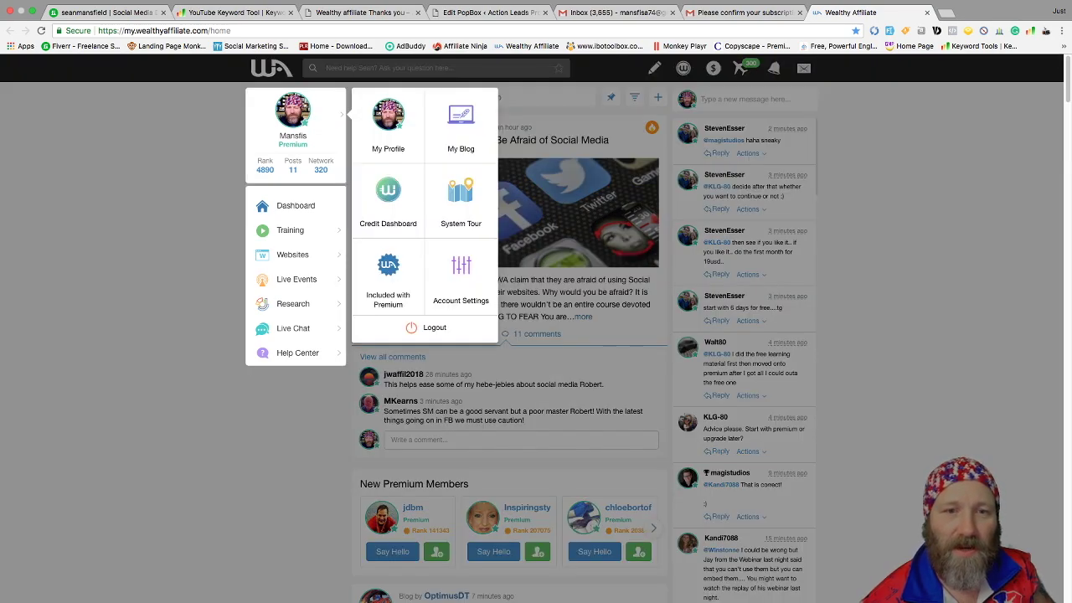
left_click(435, 327)
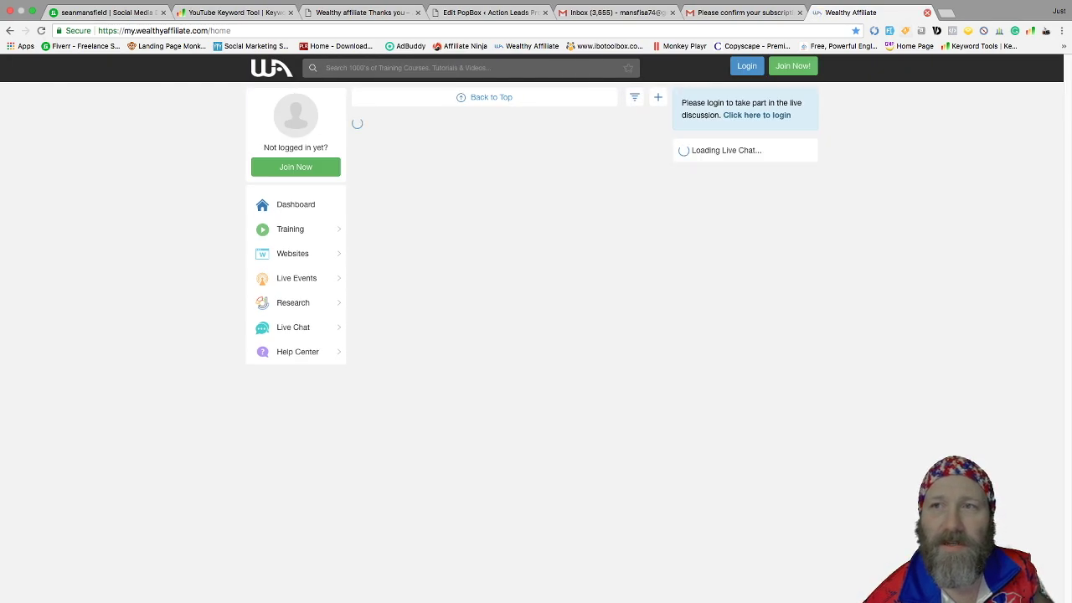
left_click(928, 13)
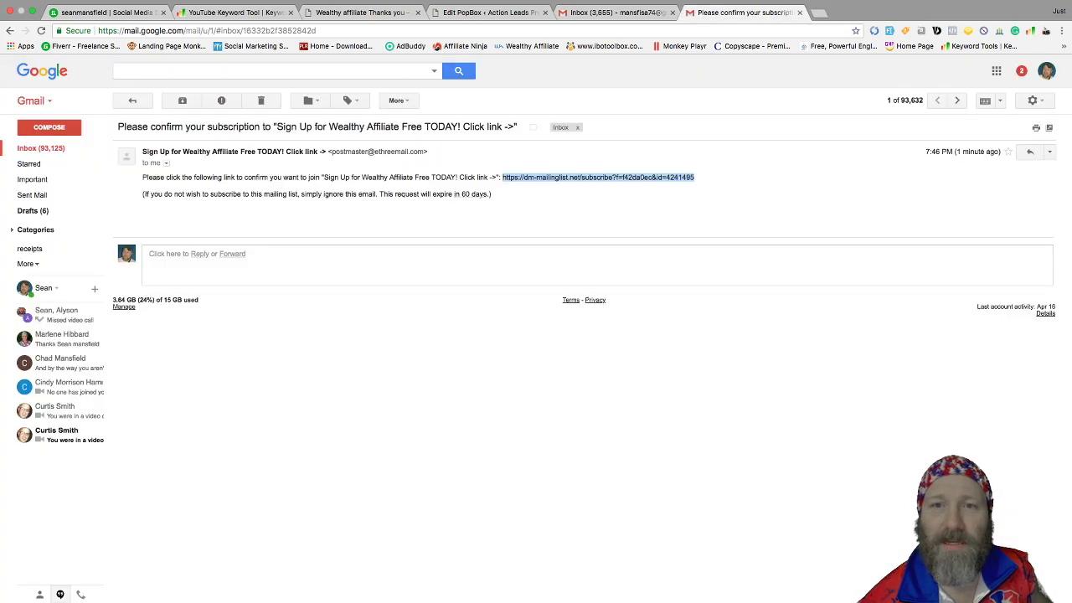
left_click(598, 176)
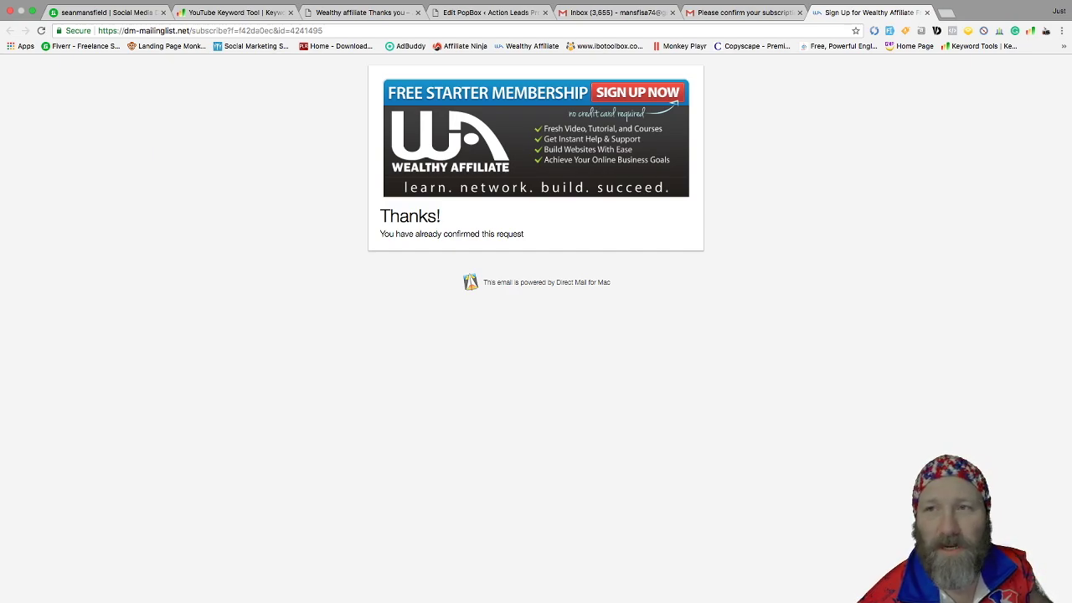
left_click(928, 12)
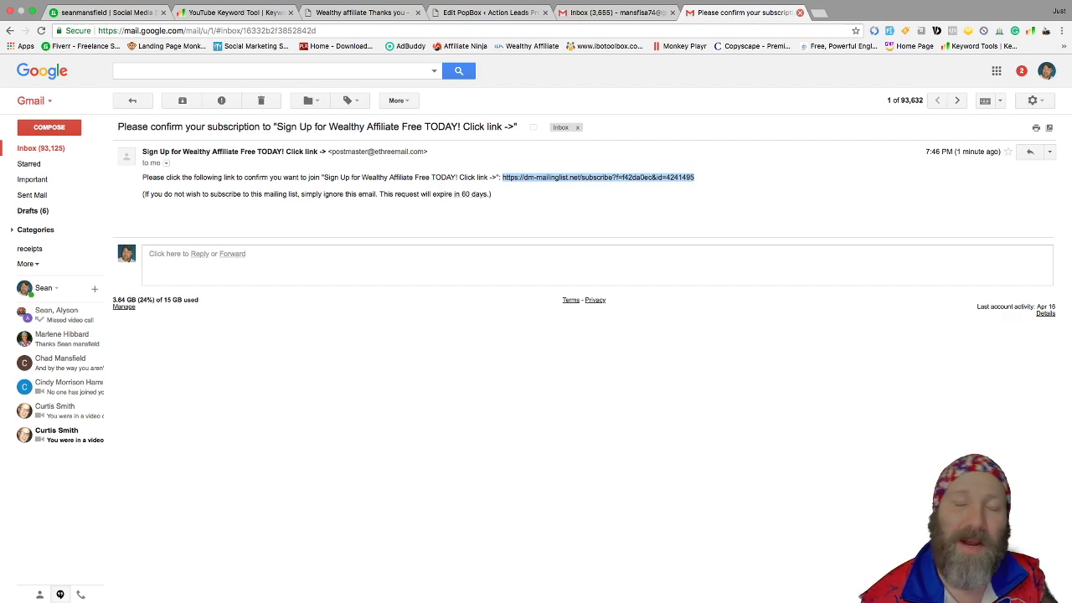
Close the email to see the e3 Software new-subscriber notice, then switch to the 'Wealthy affiliate Thank you' tab
left_click(800, 13)
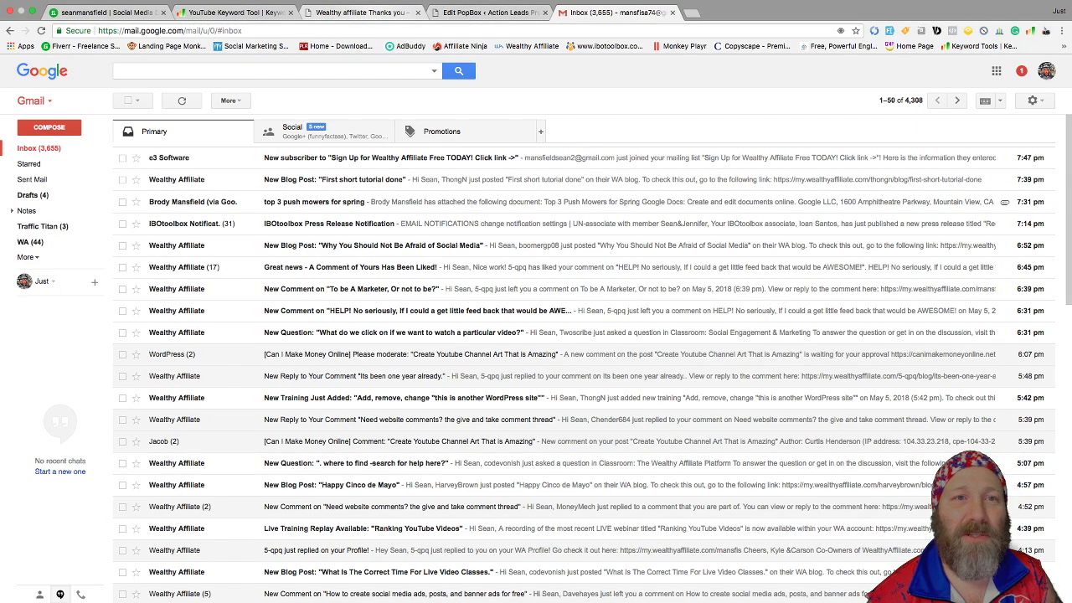
left_click(360, 12)
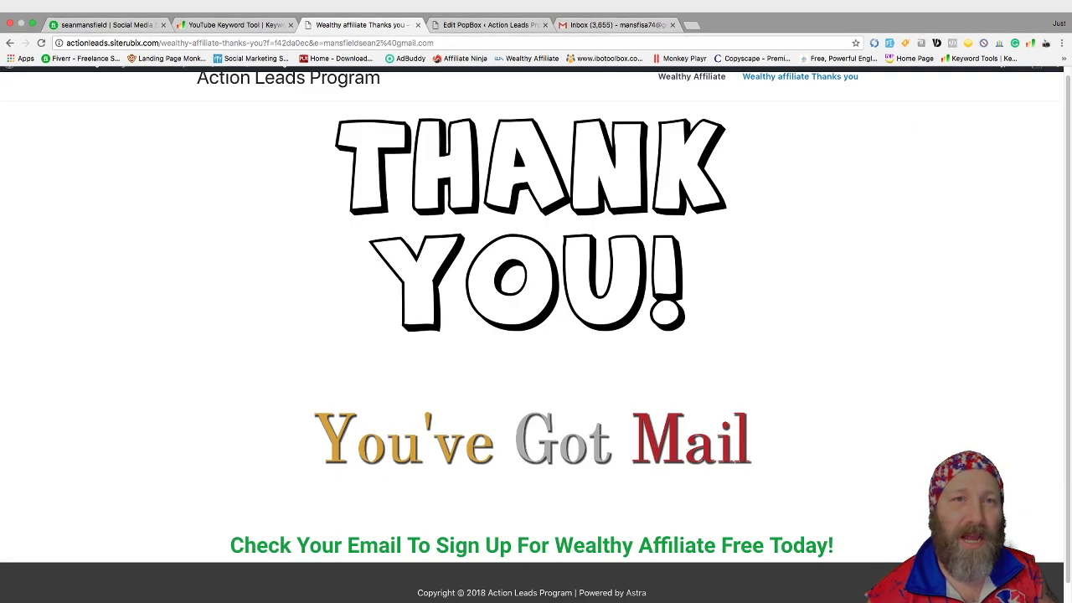
Close the thank-you tab and load the Wealthy Affiliate - Free To Join Today! PopBox in Elementor
left_click(418, 24)
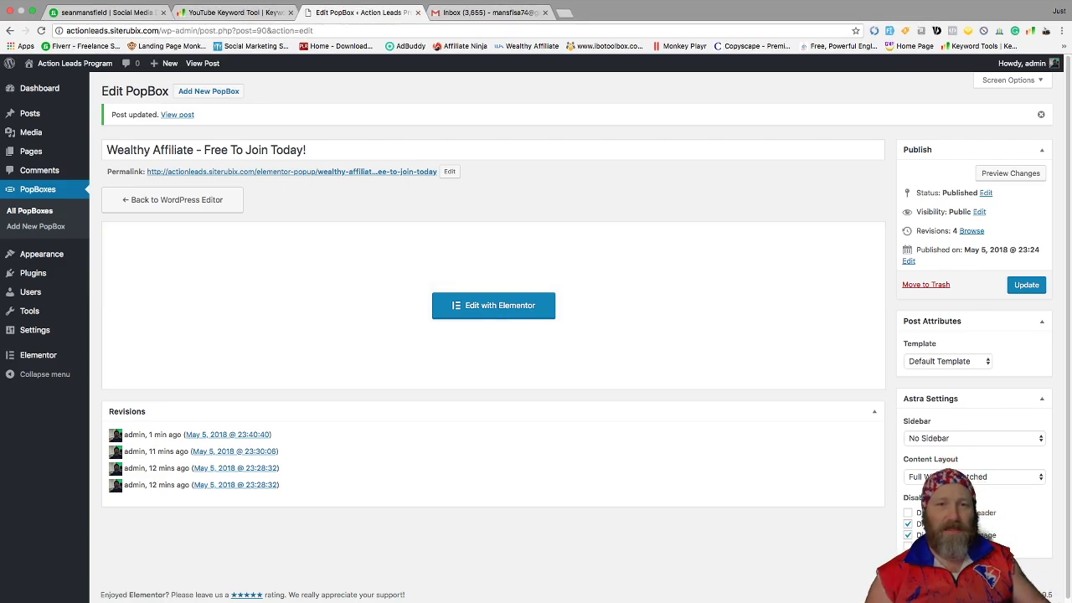
left_click(493, 305)
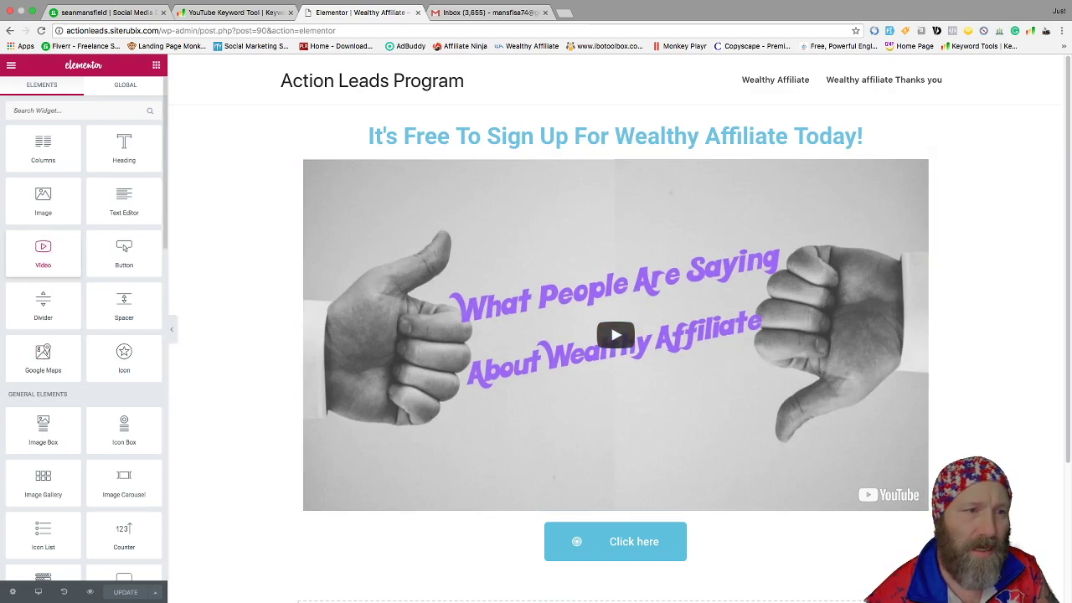
scroll(616, 335, "down", 1)
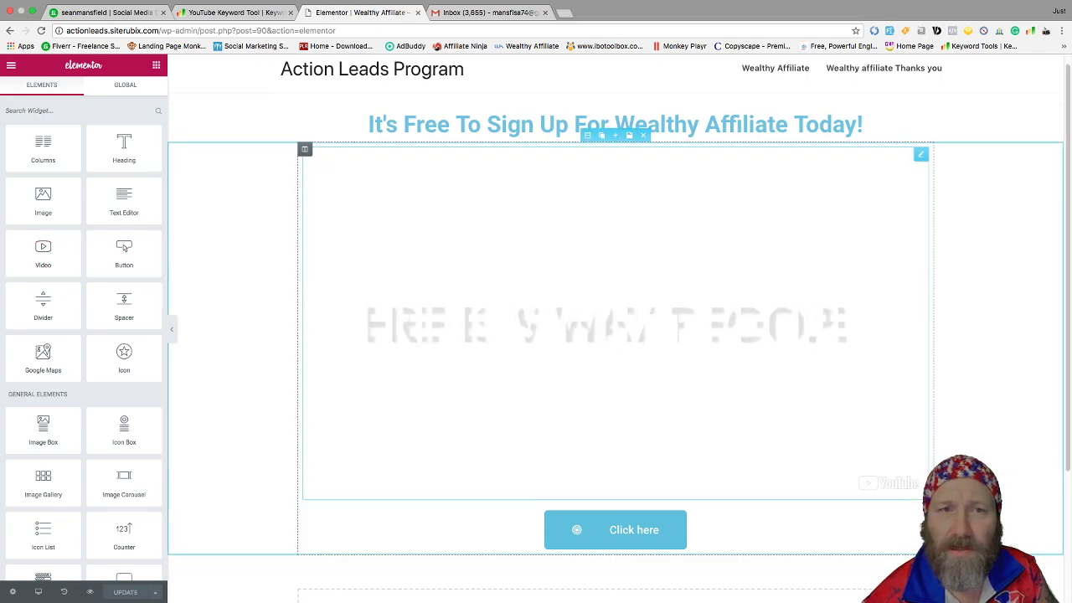
left_click(922, 154)
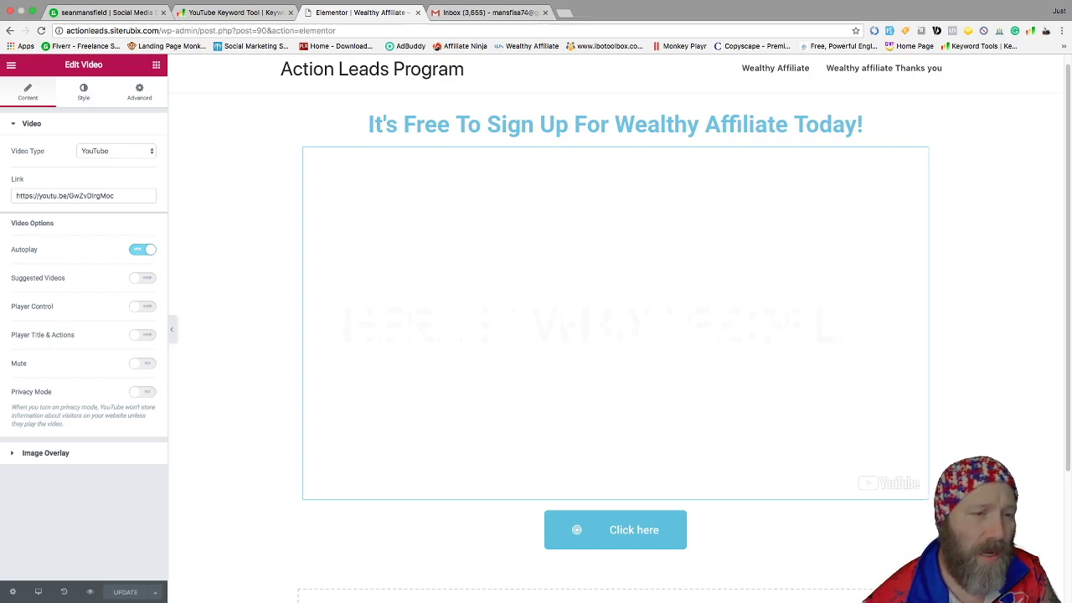
left_click(45, 452)
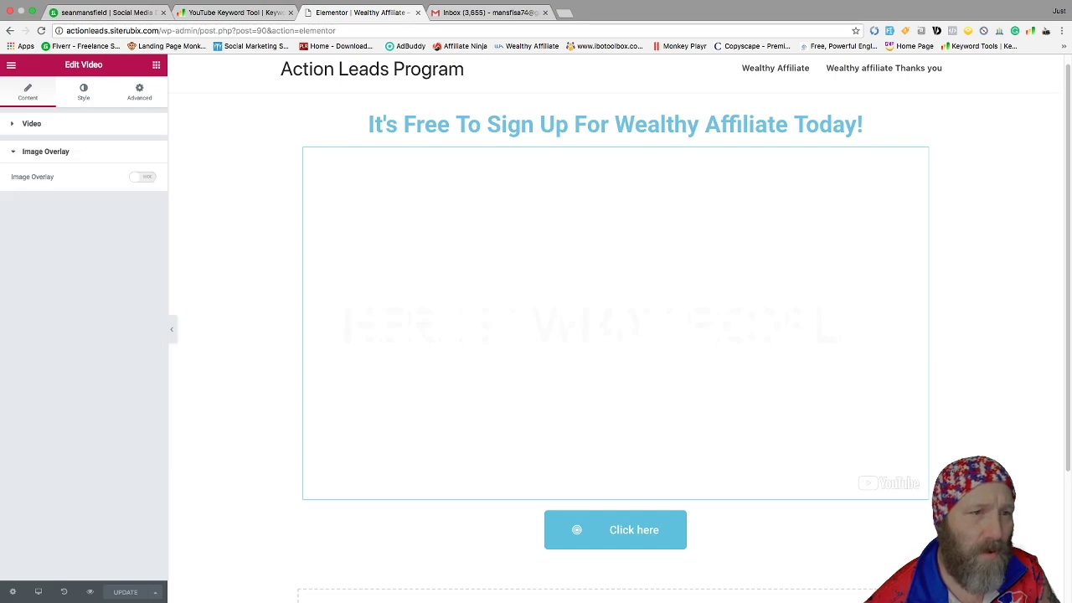
left_click(142, 176)
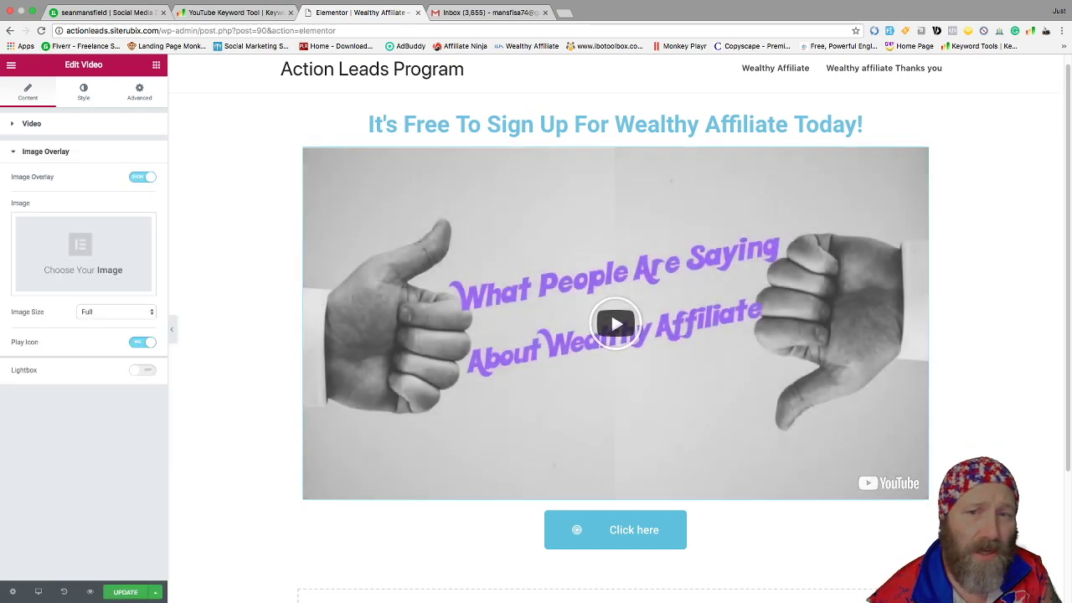
left_click(142, 177)
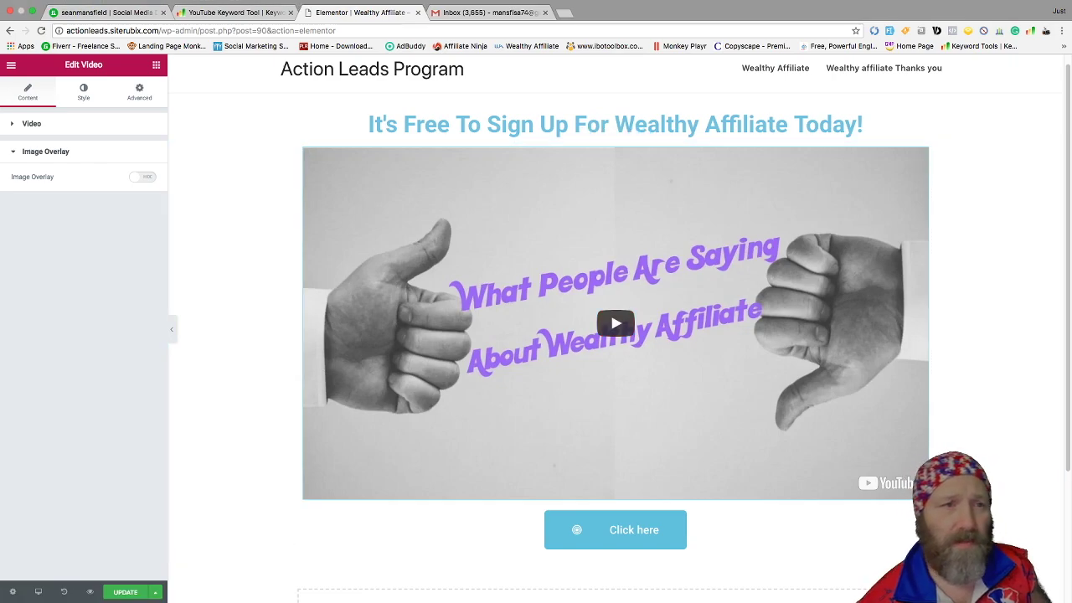
left_click(11, 64)
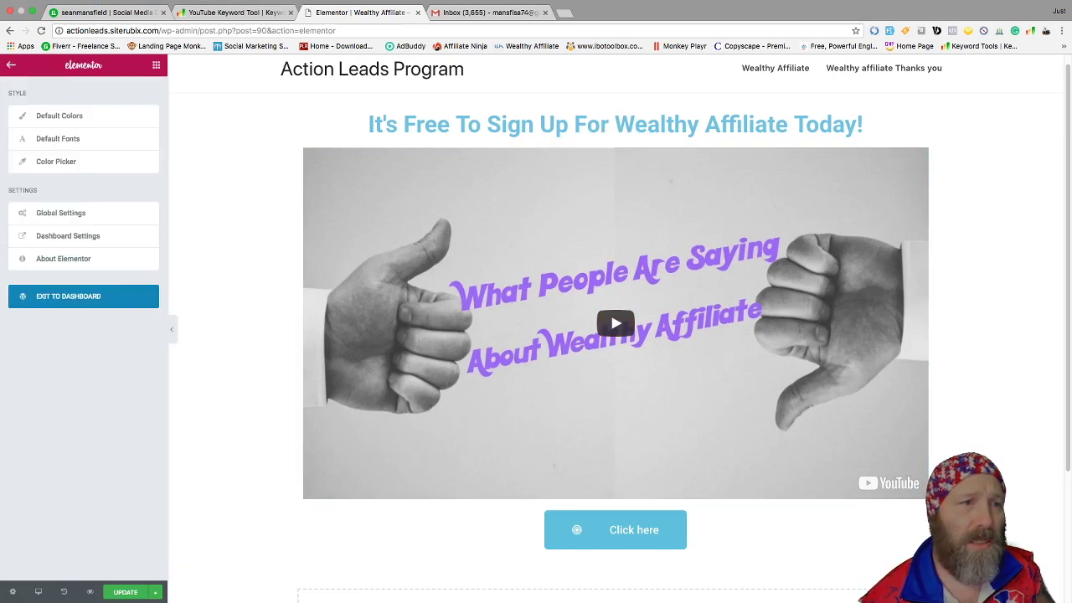
Return to the widget list, review the page, and save the landing page changes
left_click(11, 64)
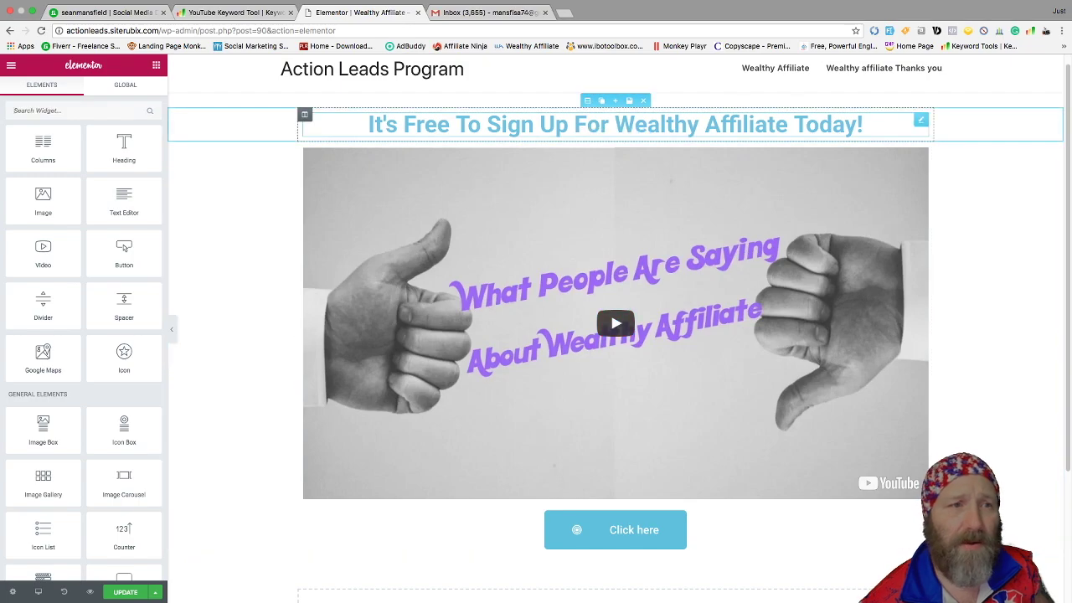
scroll(616, 321, "down", 1)
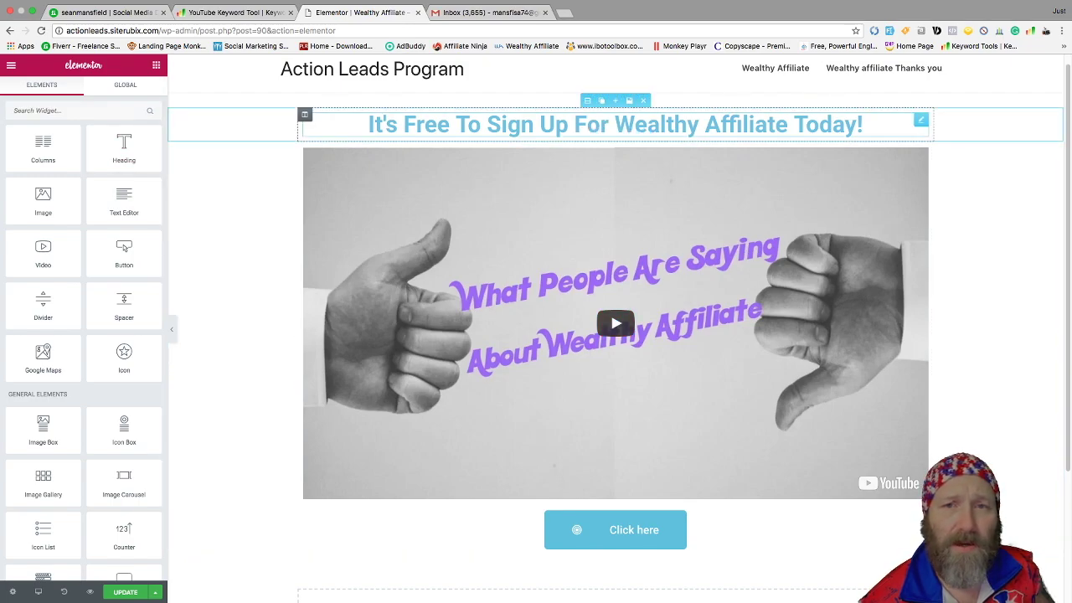
scroll(616, 321, "down", 5)
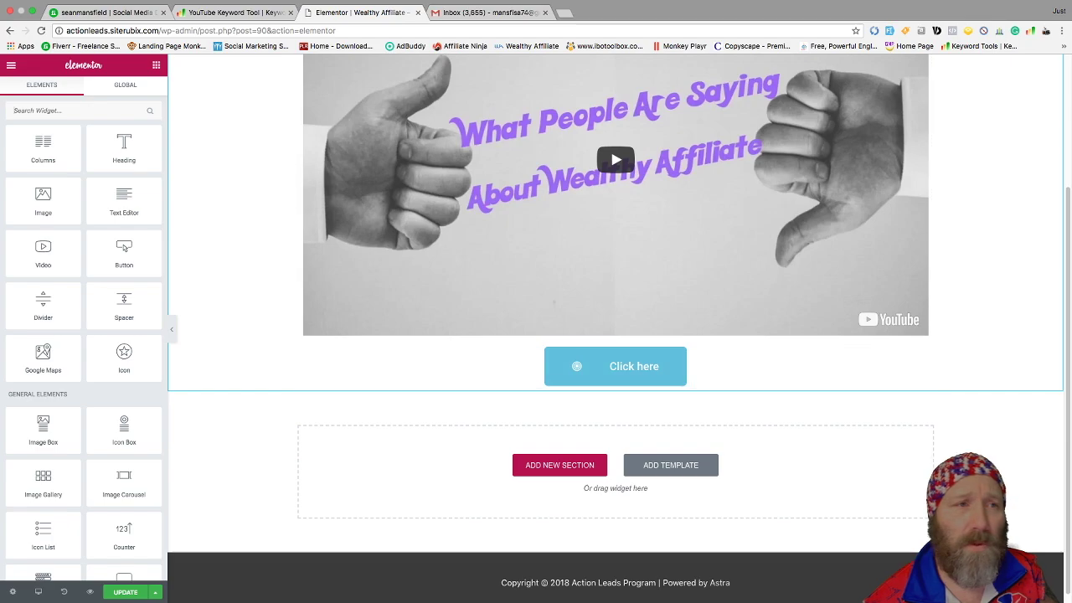
scroll(616, 318, "up", 4)
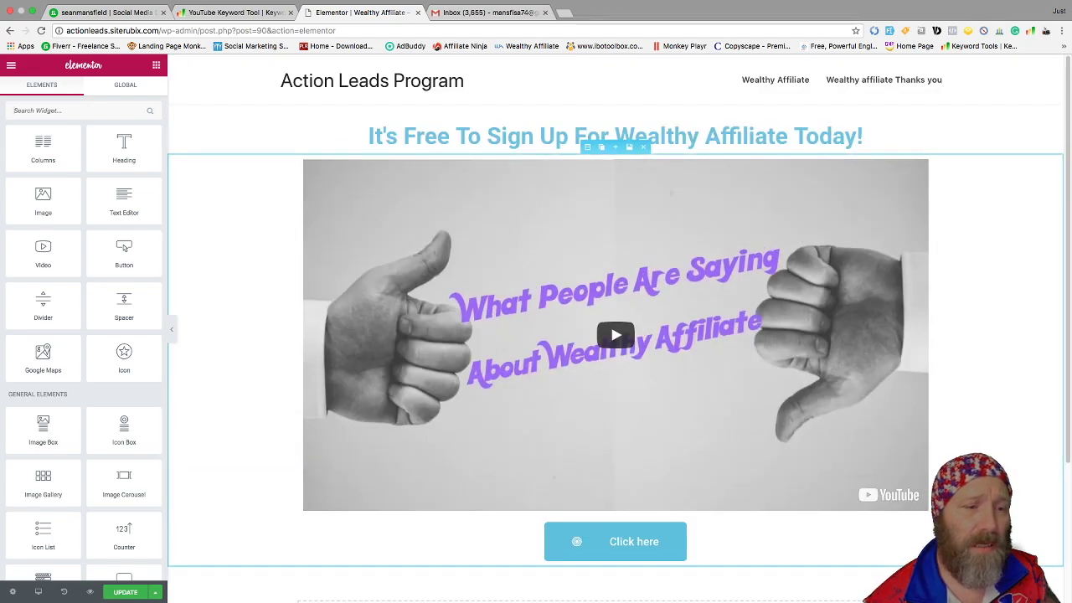
key("ctrl+s")
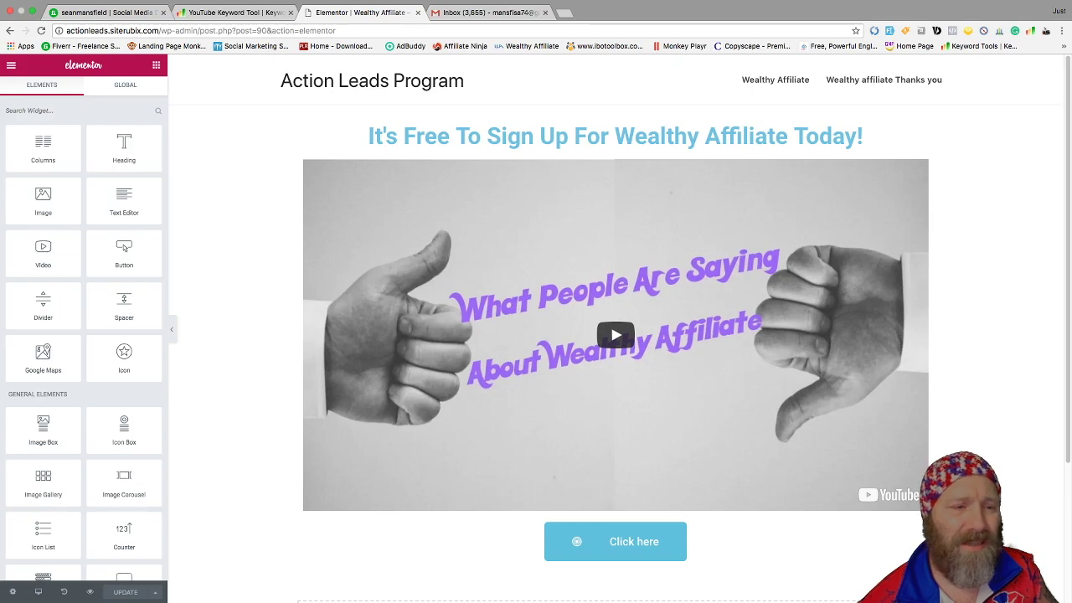
Exit Elementor to the WordPress Edit PopBox screen via the main menu's Exit to Dashboard
left_click(11, 65)
left_click(11, 65)
left_click(11, 64)
left_click(68, 296)
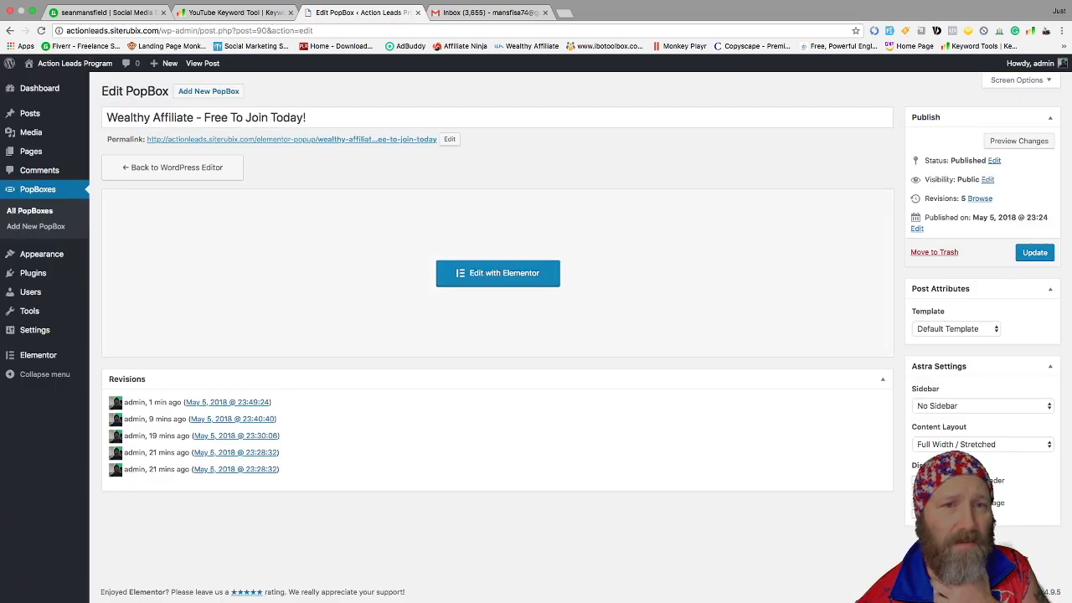
Open the published PopBox page, play its YouTube testimonial video, and follow the 'Click here' button
left_click(292, 139)
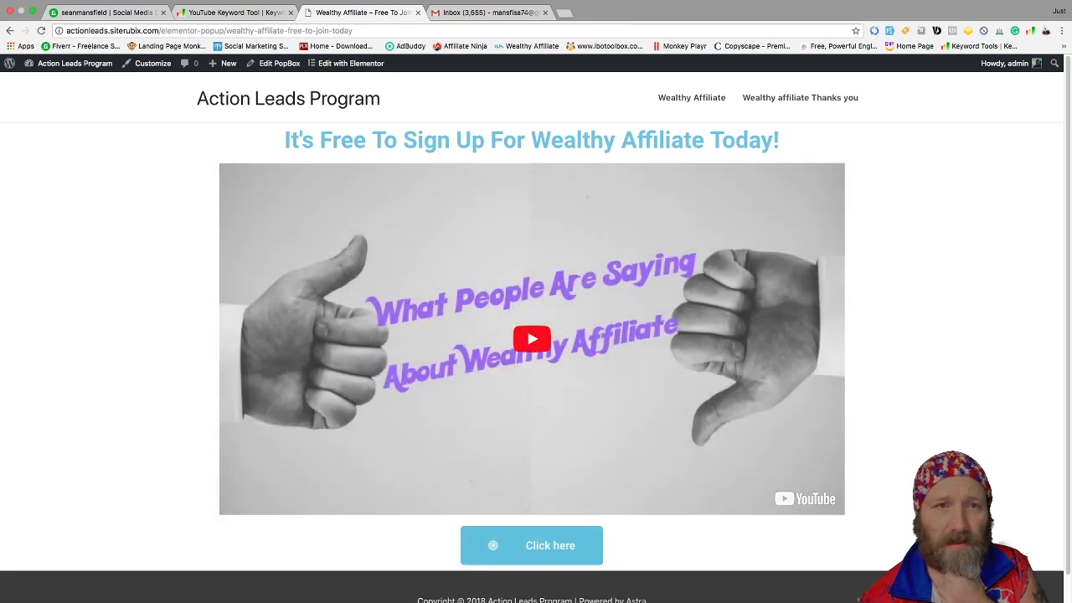
left_click(532, 339)
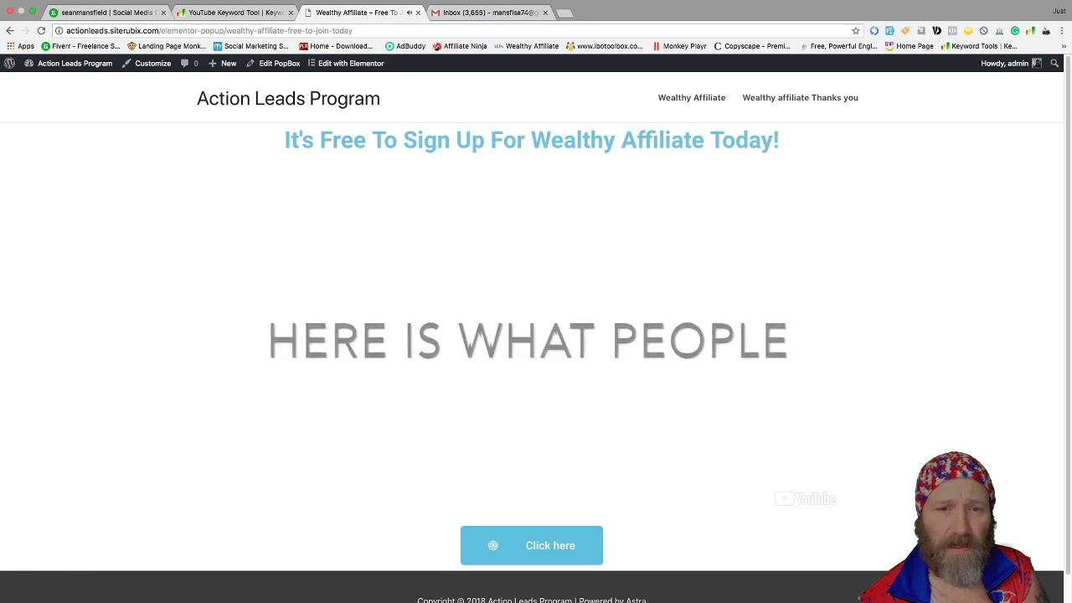
scroll(536, 335, "down", 1)
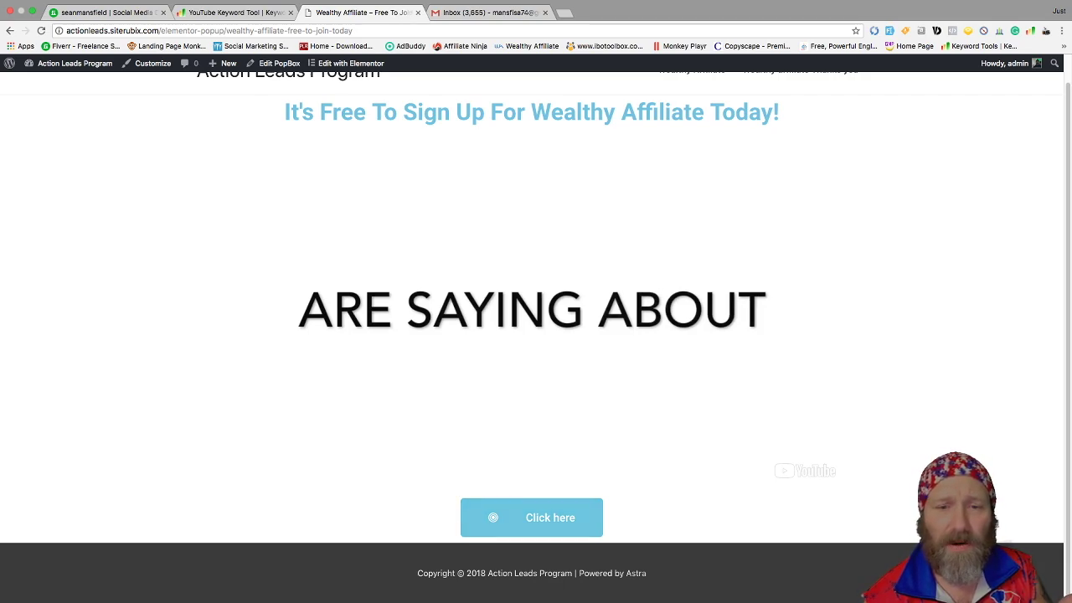
left_click(492, 517)
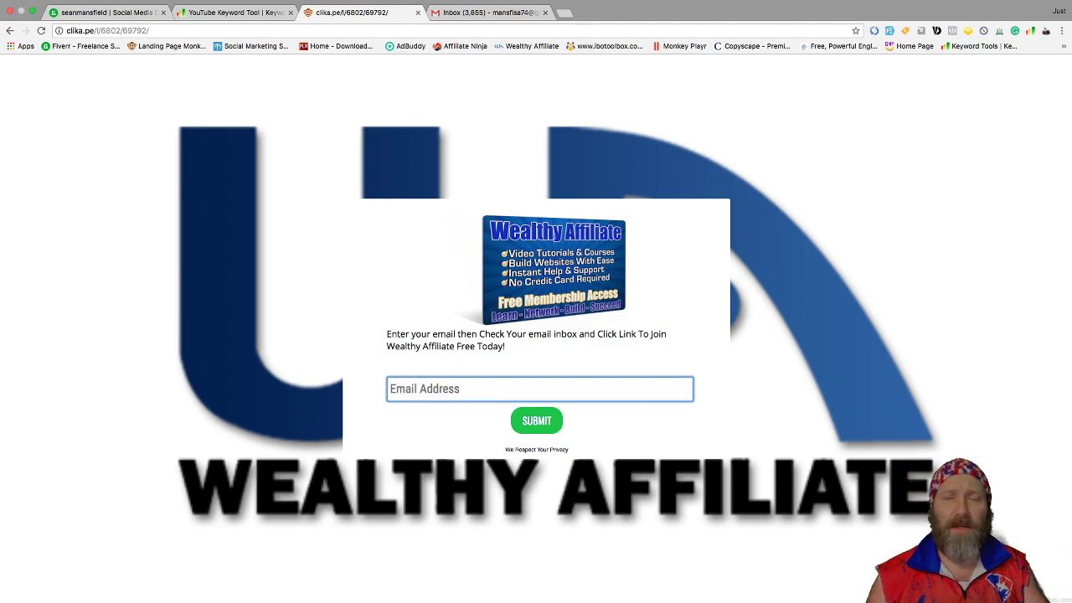
Submit a saved test email on the clika.pe opt-in form, reach 'You've Got Mail', and open a new tab
key("Down")
key("Down")
key("Down")
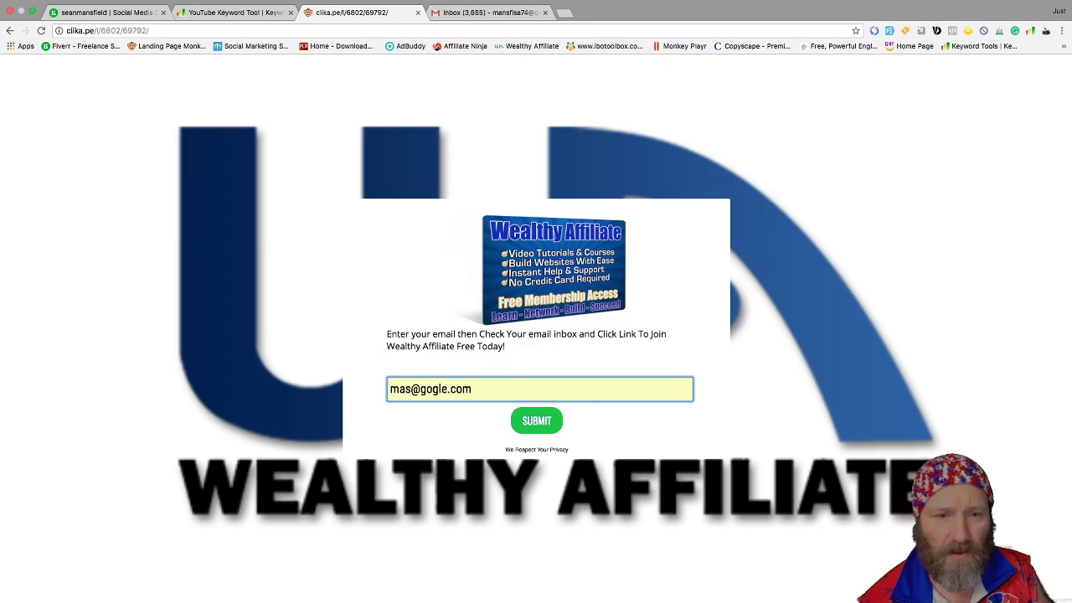
key("Down")
key("Down")
key("Down")
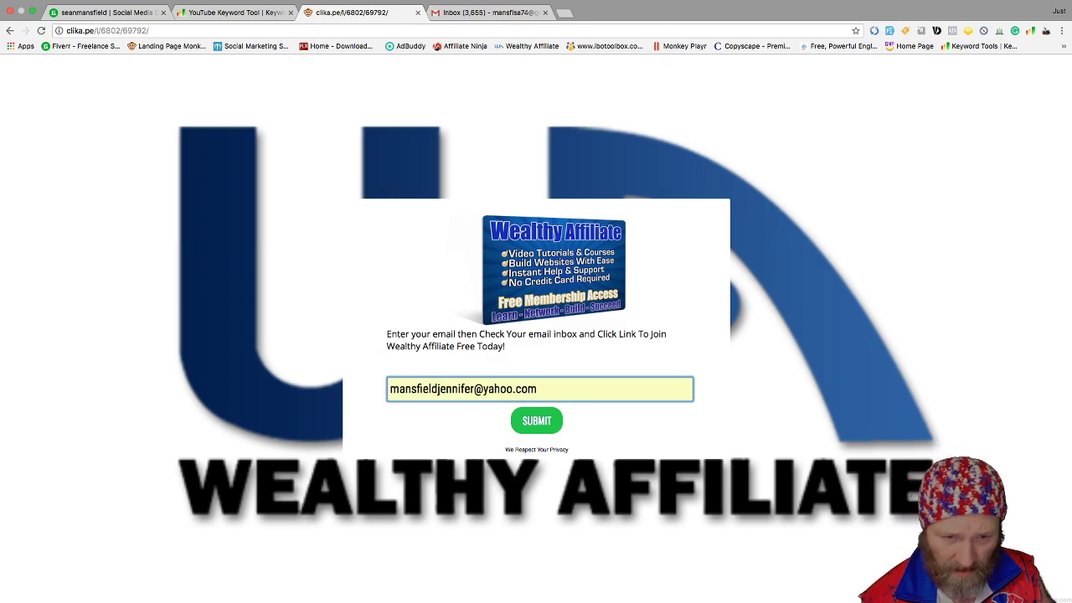
key("Tab")
key("Return")
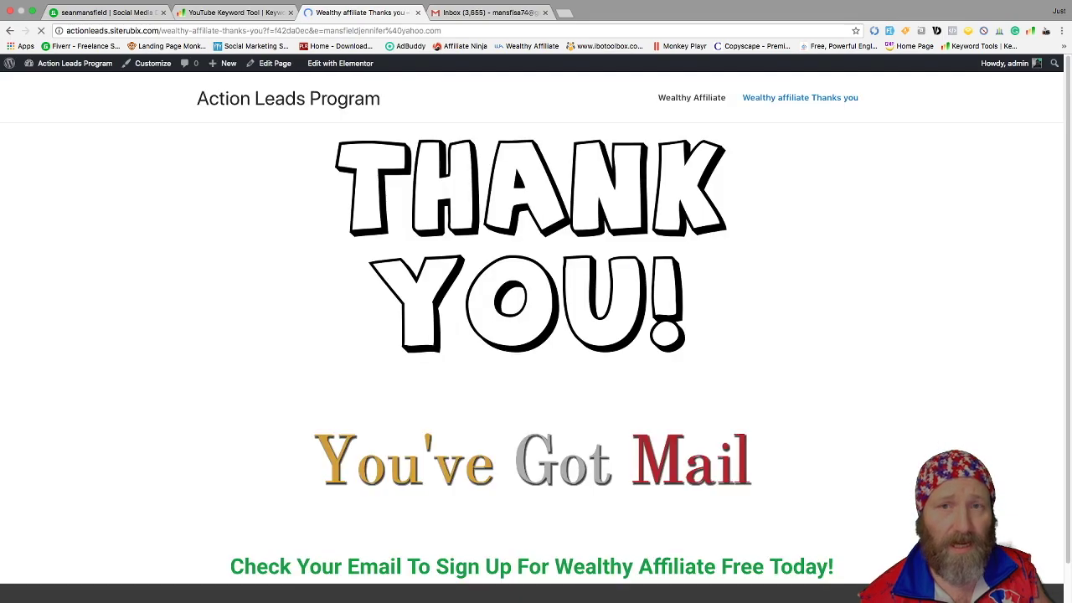
scroll(536, 327, "down", 1)
scroll(536, 327, "up", 1)
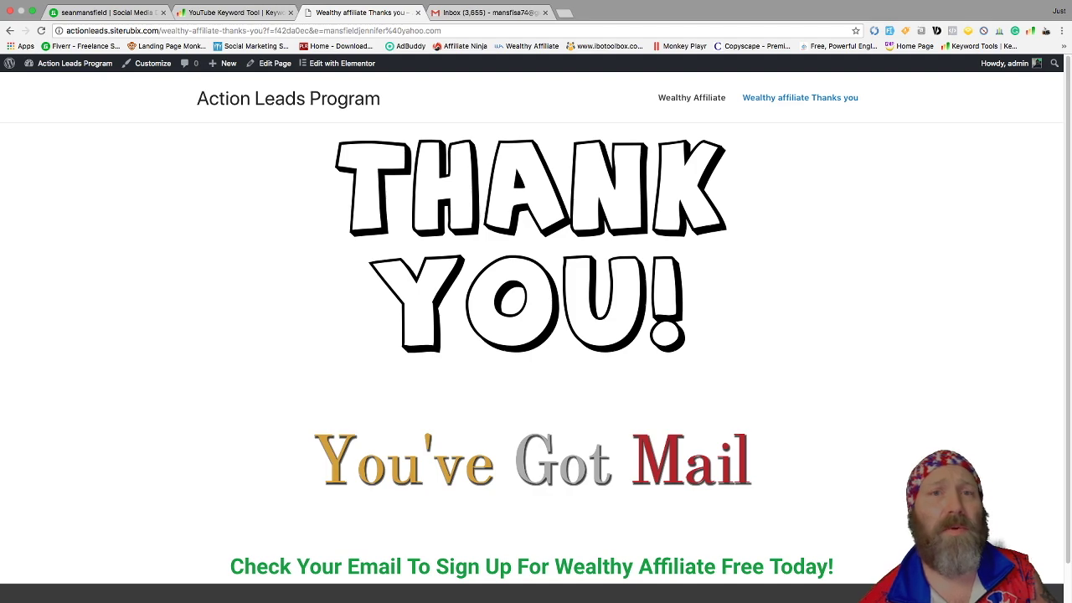
key("super+t")
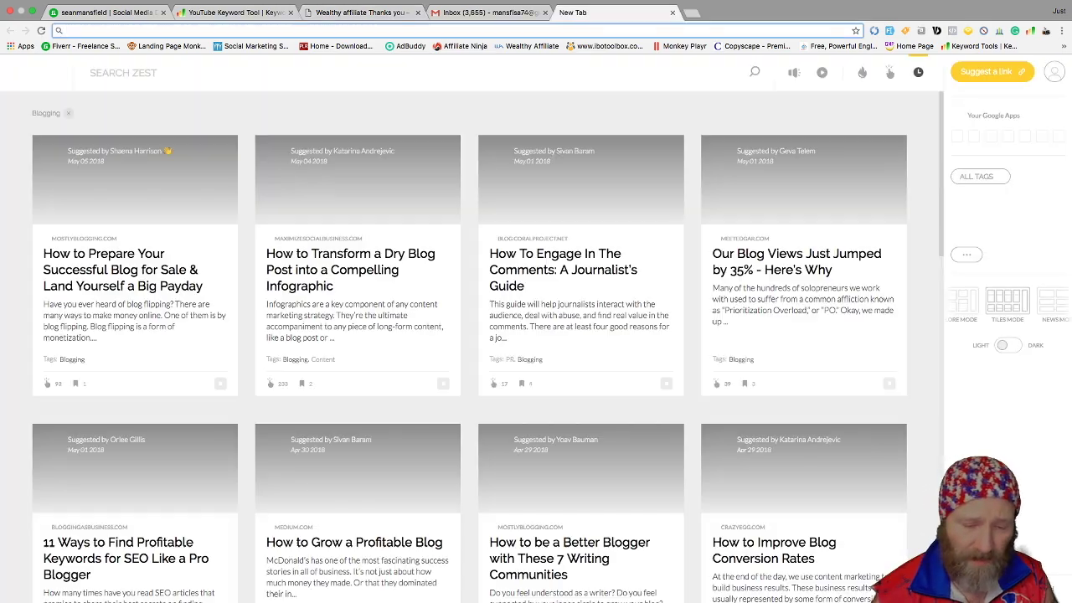
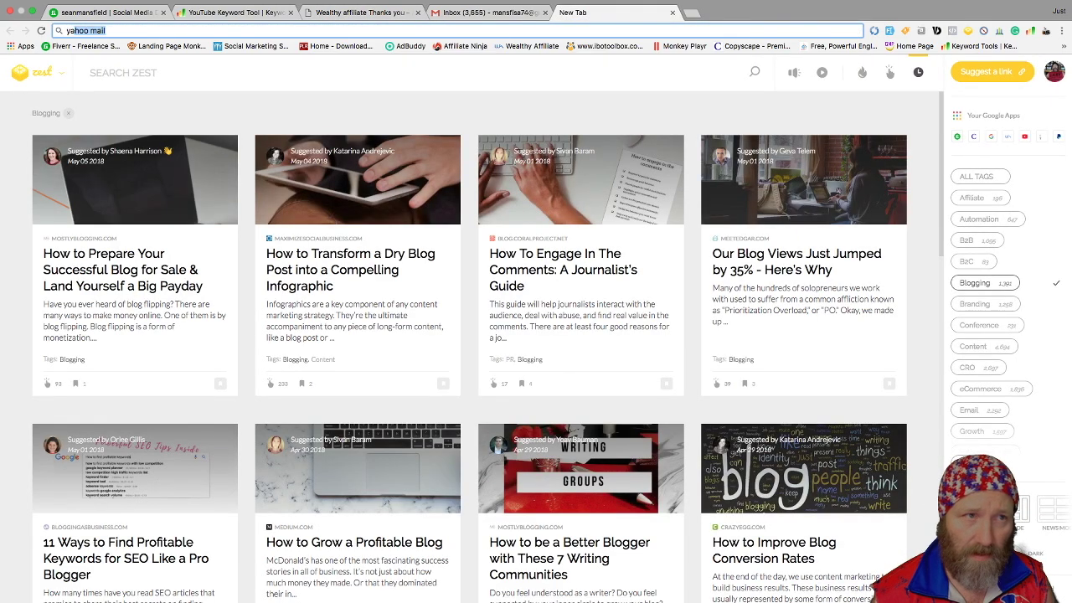
Go to Yahoo Mail and open the Sign Up for Wealthy Affiliate email from the Spam folder
key("Return")
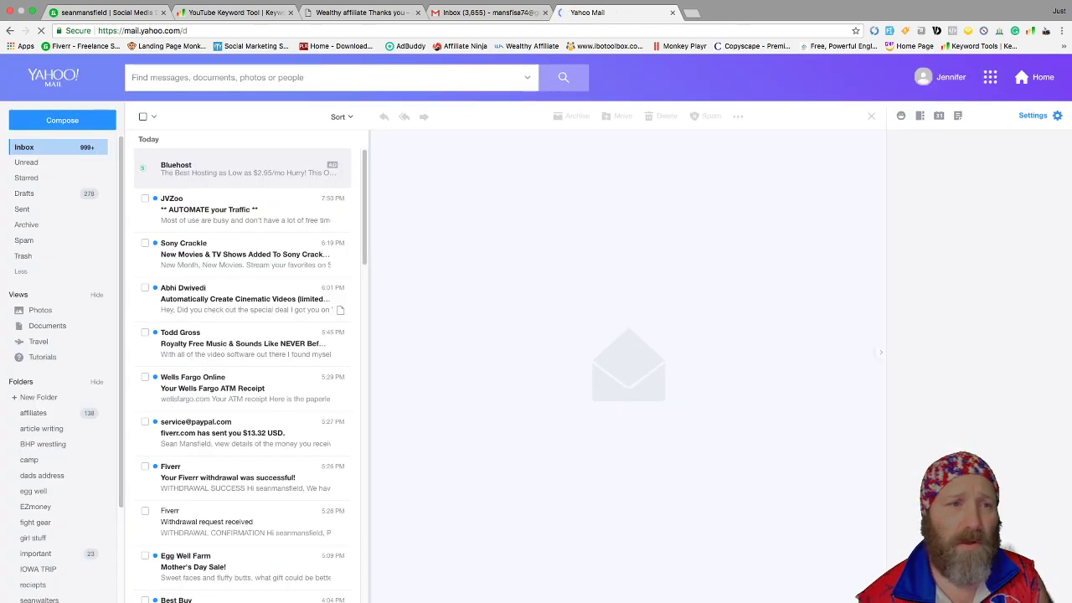
scroll(193, 386, "down", 1)
scroll(188, 467, "up", 1)
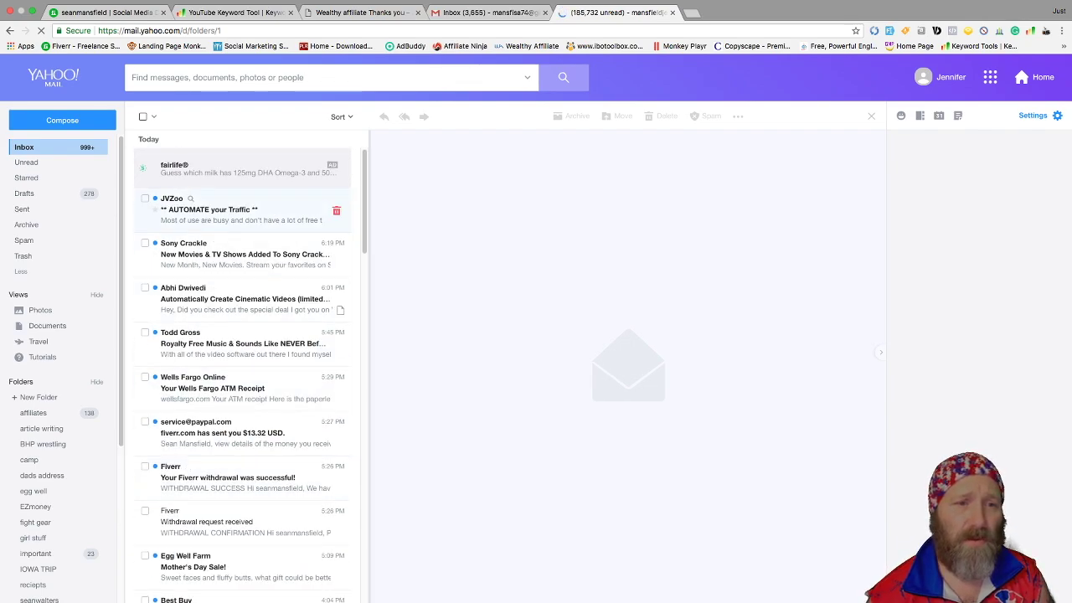
left_click(33, 240)
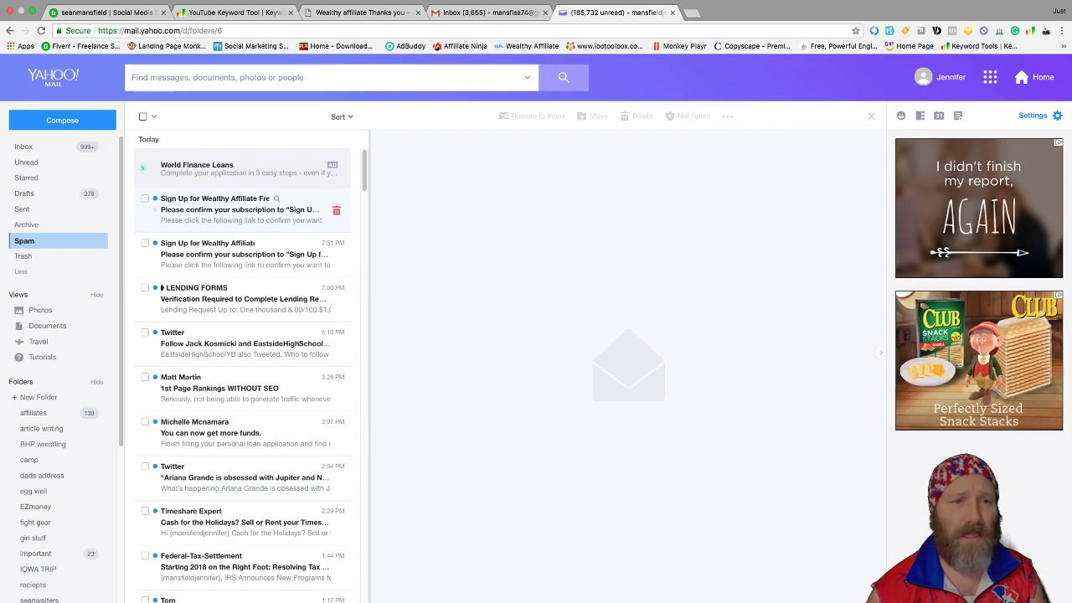
left_click(243, 209)
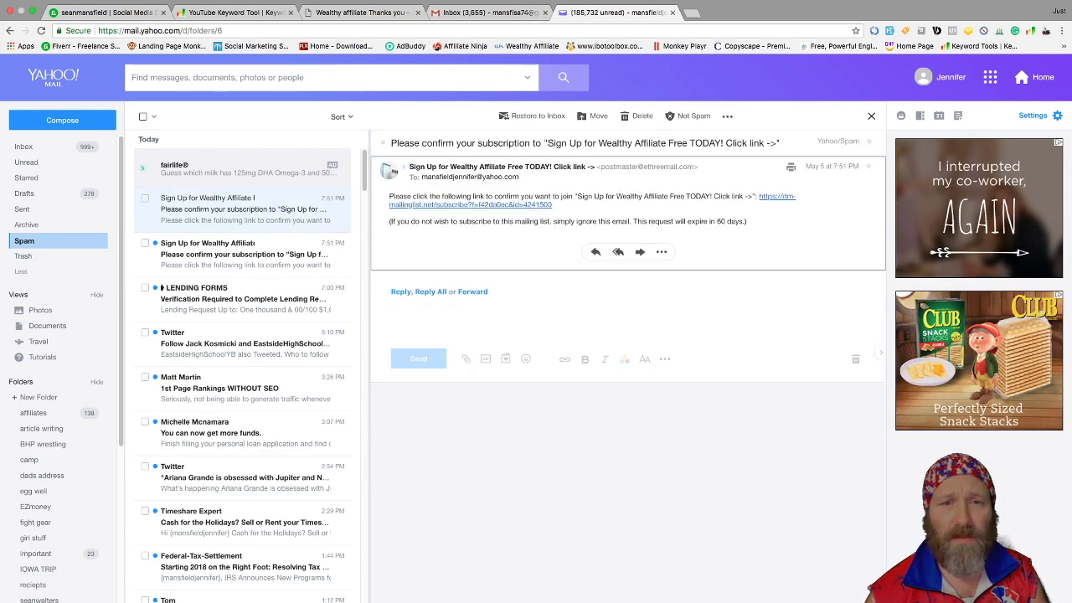
Follow the email's confirmation link, then close the Wealthy Affiliate and Yahoo Mail tabs to return to Gmail
left_click(469, 205)
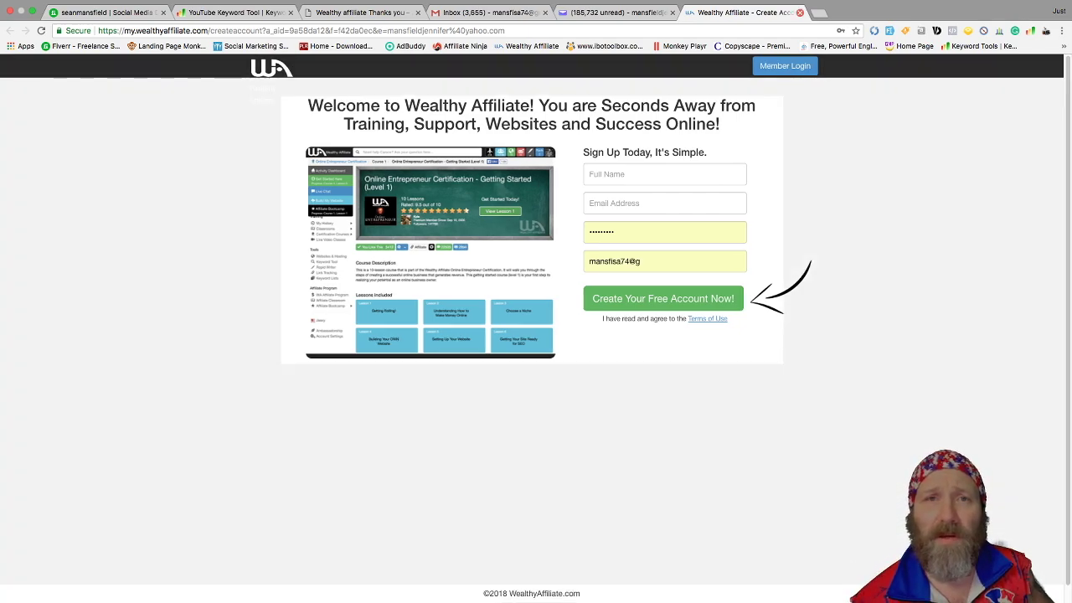
left_click(800, 11)
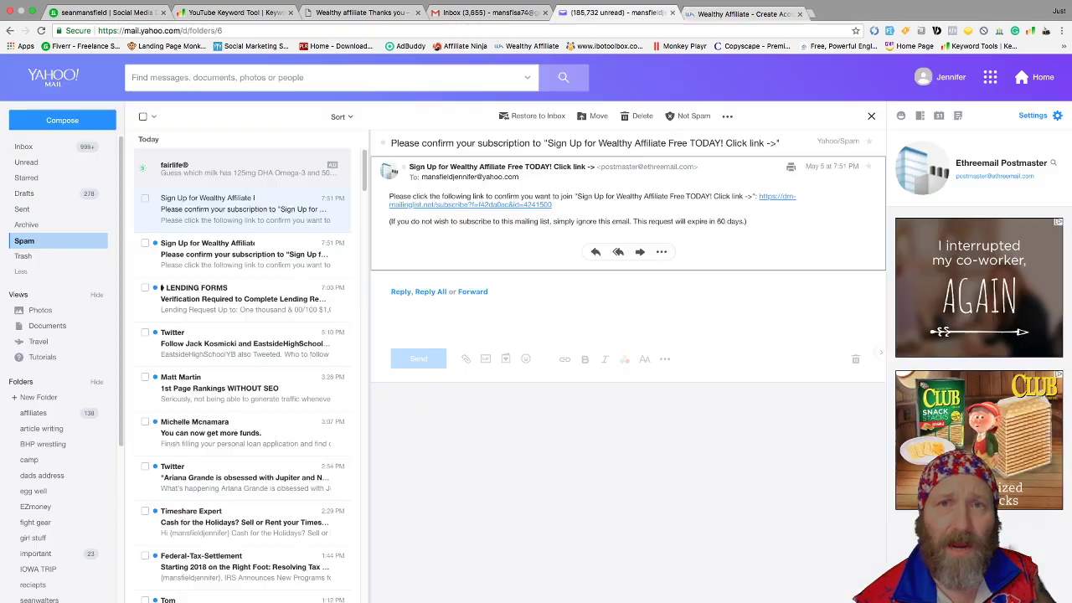
left_click(673, 13)
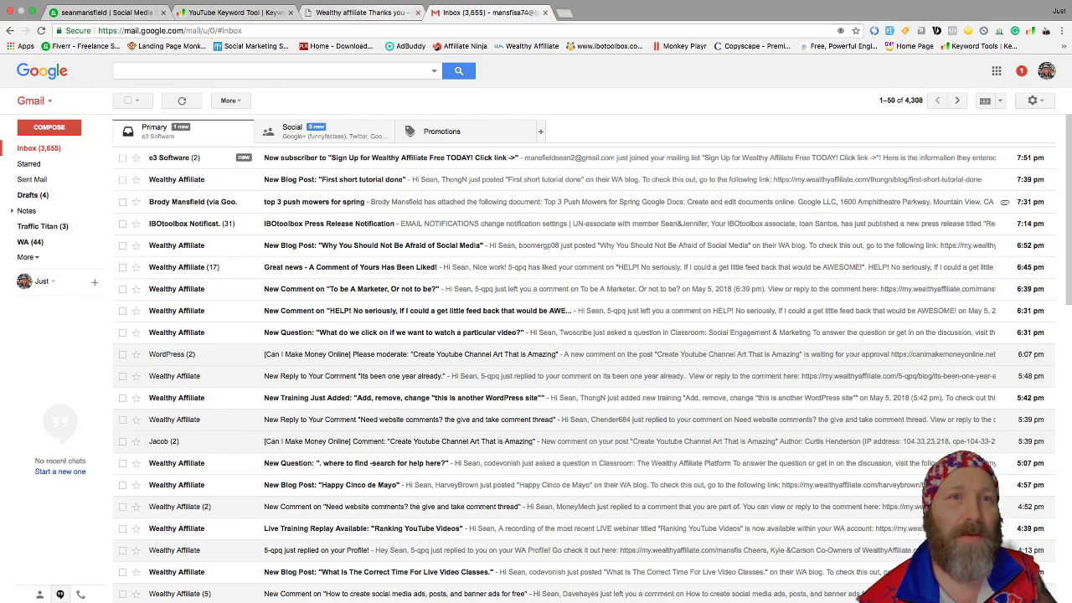
Close the leftover thank-you tabs and open the logged-in Wealthy Affiliate member home from the bookmark
left_click(361, 13)
left_click(419, 13)
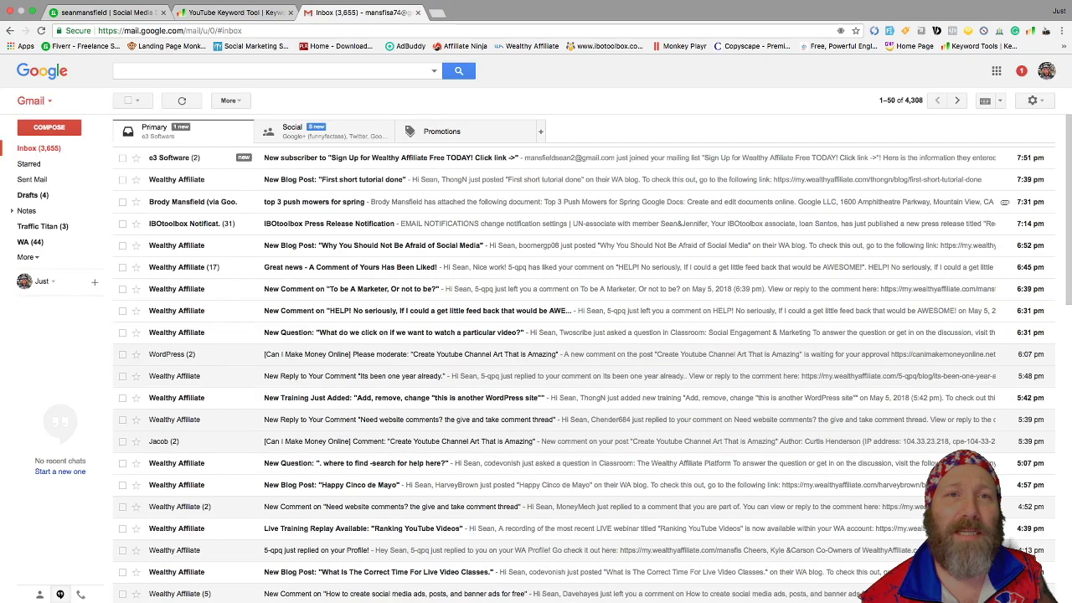
left_click(251, 31)
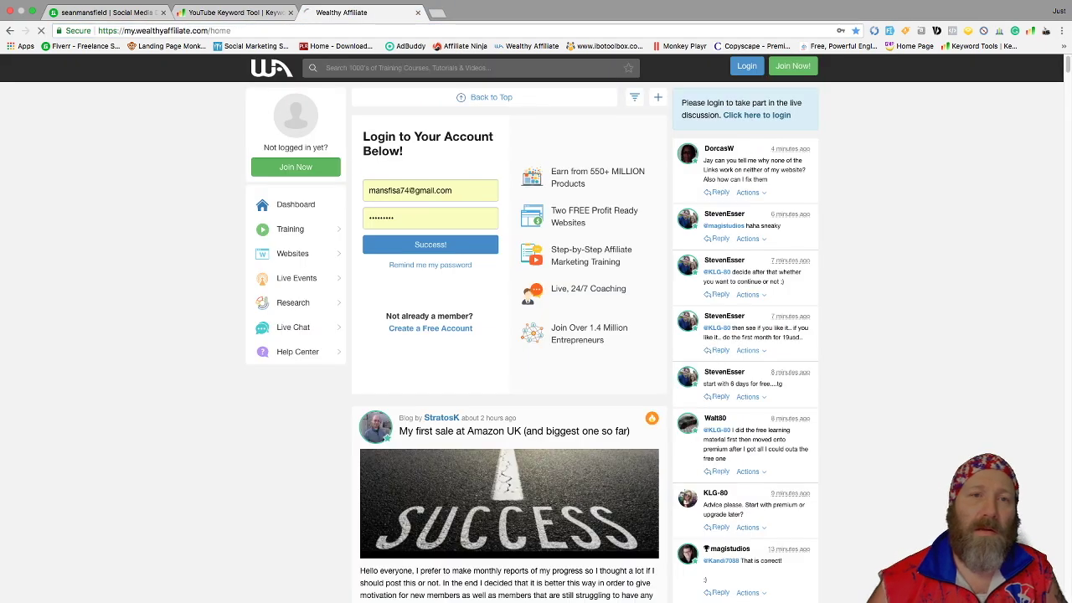
left_click(431, 244)
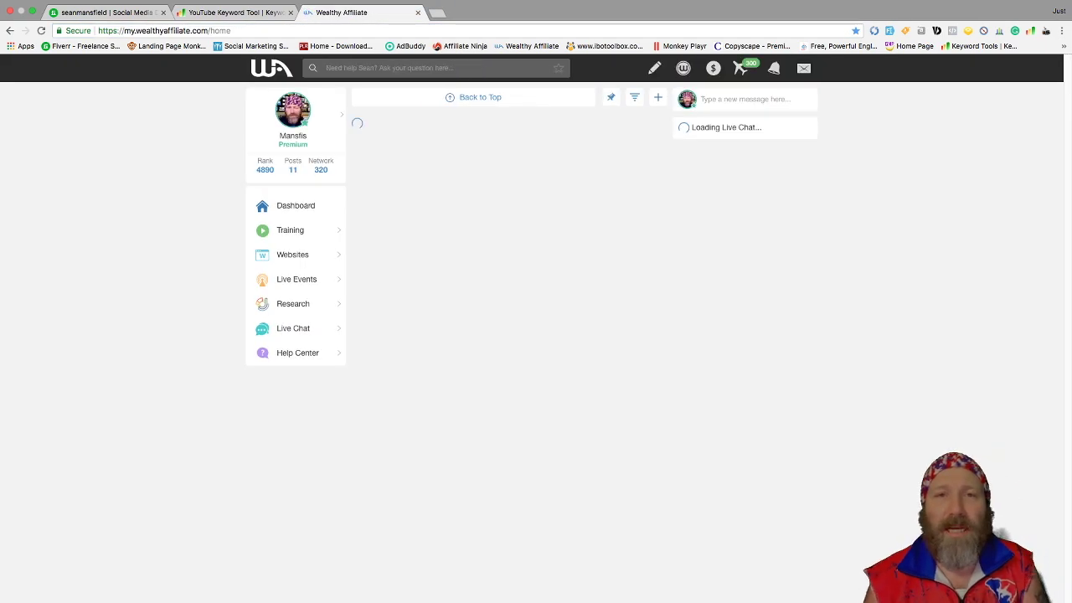